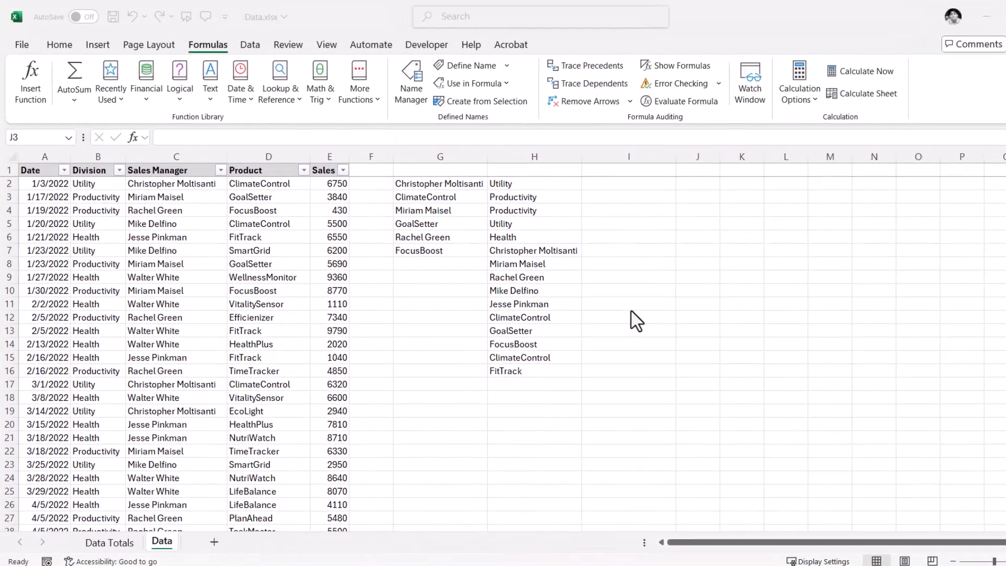
# Step: Enter the formula =TOROW(G2:G7) in cell I3, omitting the optional ignore and scan-by-column arguments
pyautogui.click(657, 202)
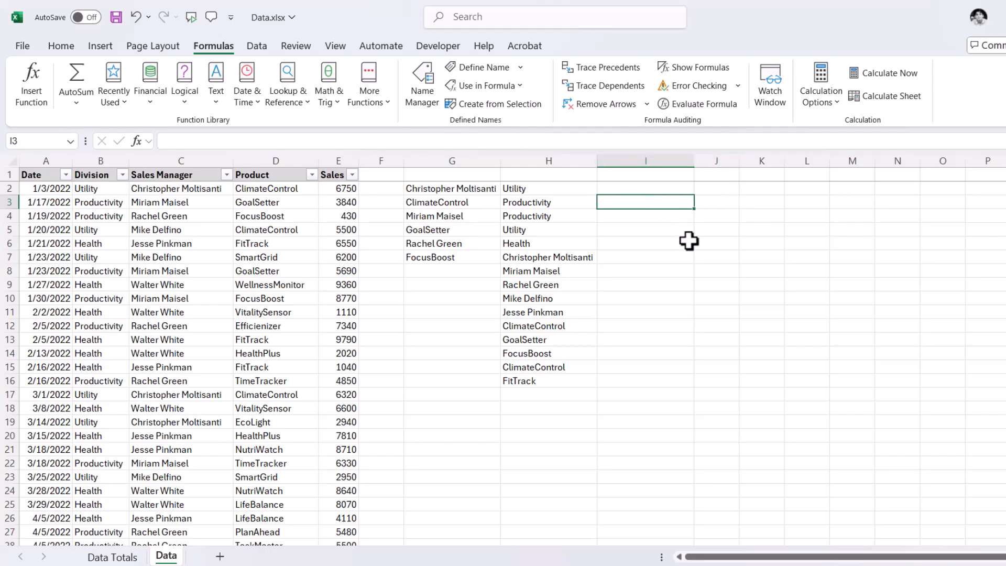
pyautogui.write('=')
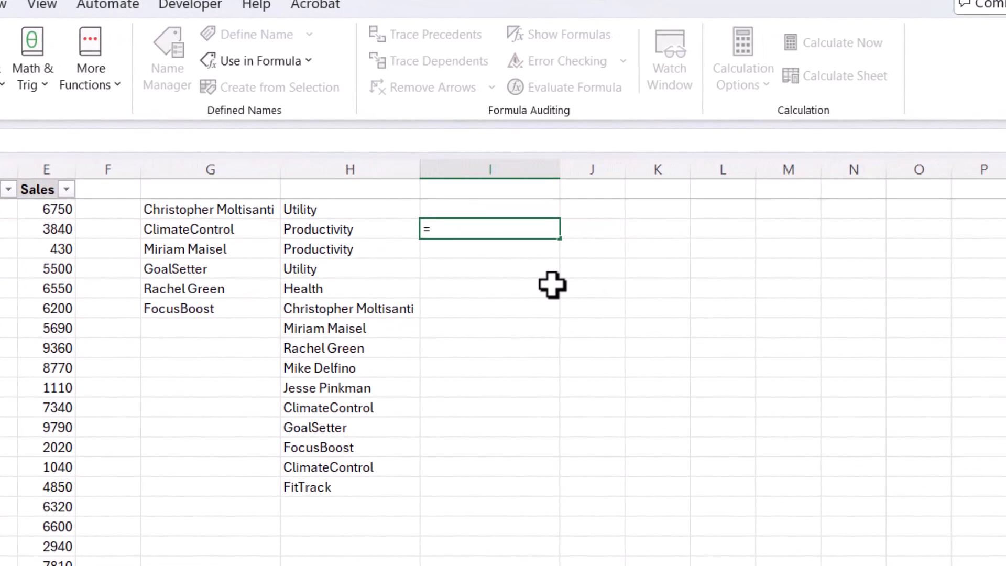
pyautogui.write('to')
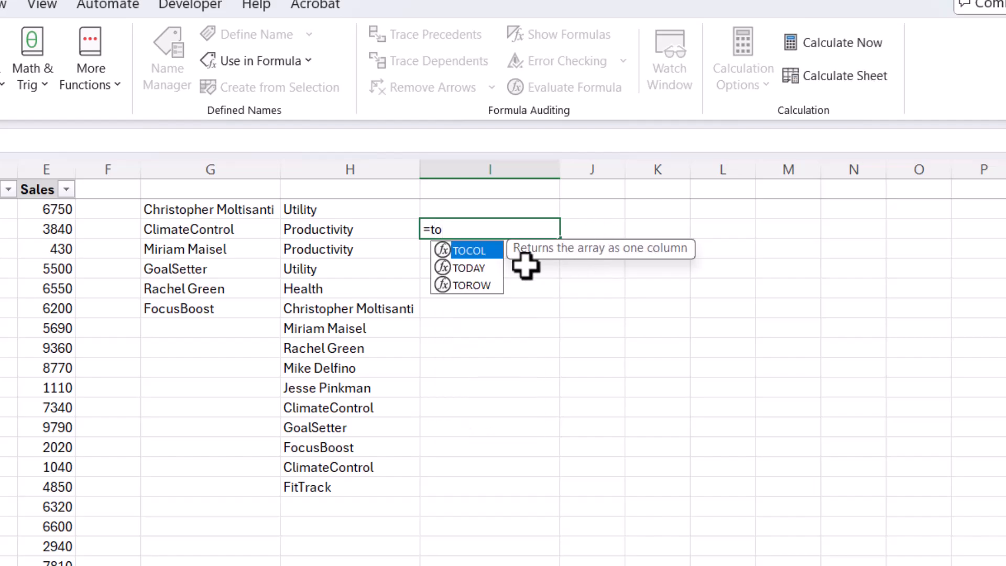
pyautogui.doubleClick(485, 287)
pyautogui.moveTo(162, 216); pyautogui.dragTo(178, 300)
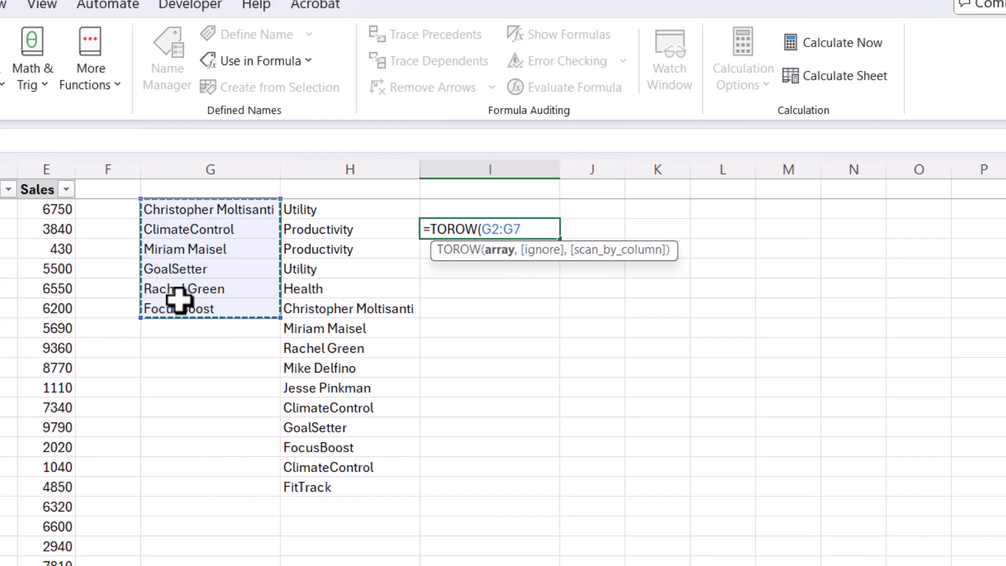
pyautogui.write(',')
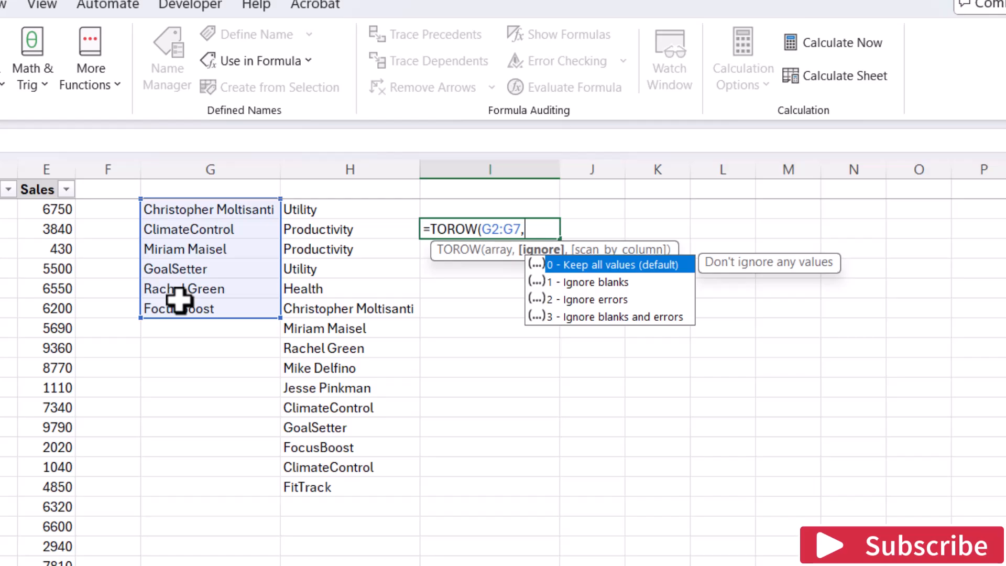
pyautogui.write(',')
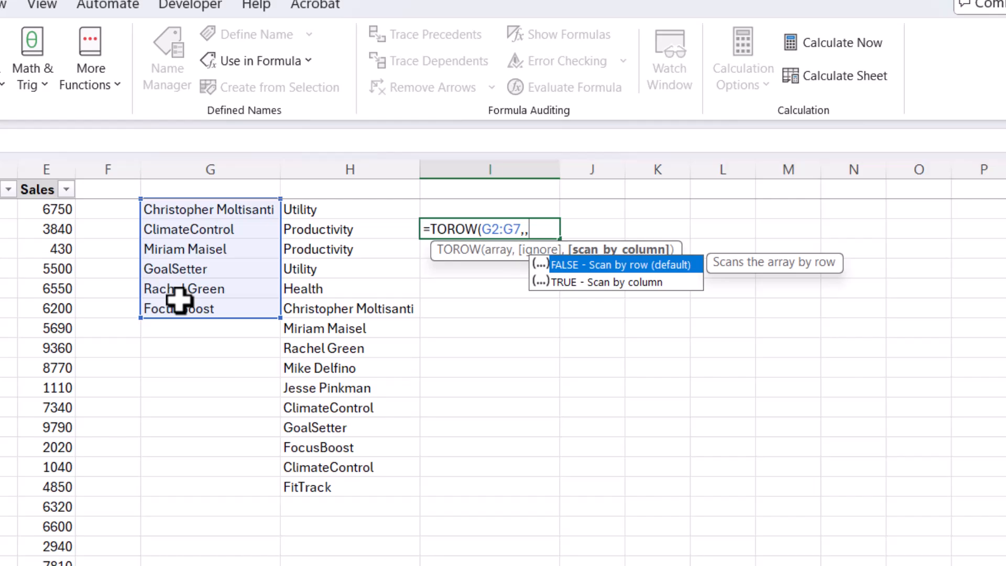
pyautogui.press('BackSpace')
pyautogui.press('BackSpace')
pyautogui.write(')')
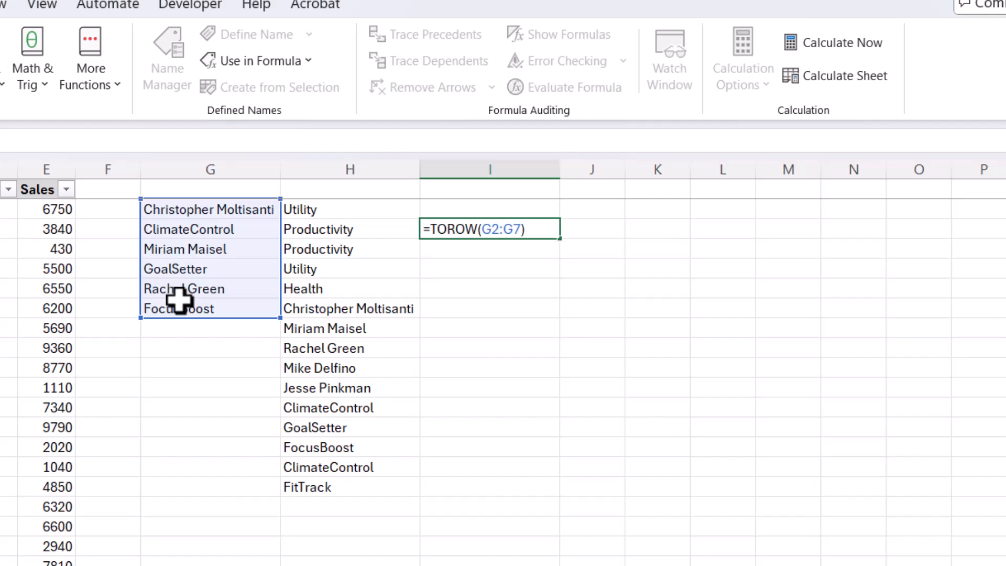
pyautogui.press('Return')
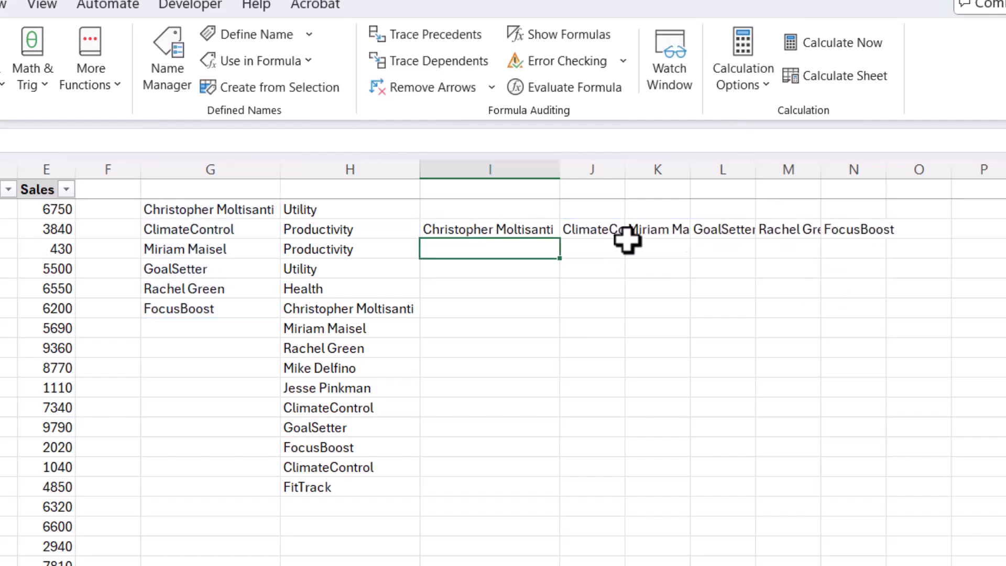
pyautogui.click(858, 227)
pyautogui.click(452, 230)
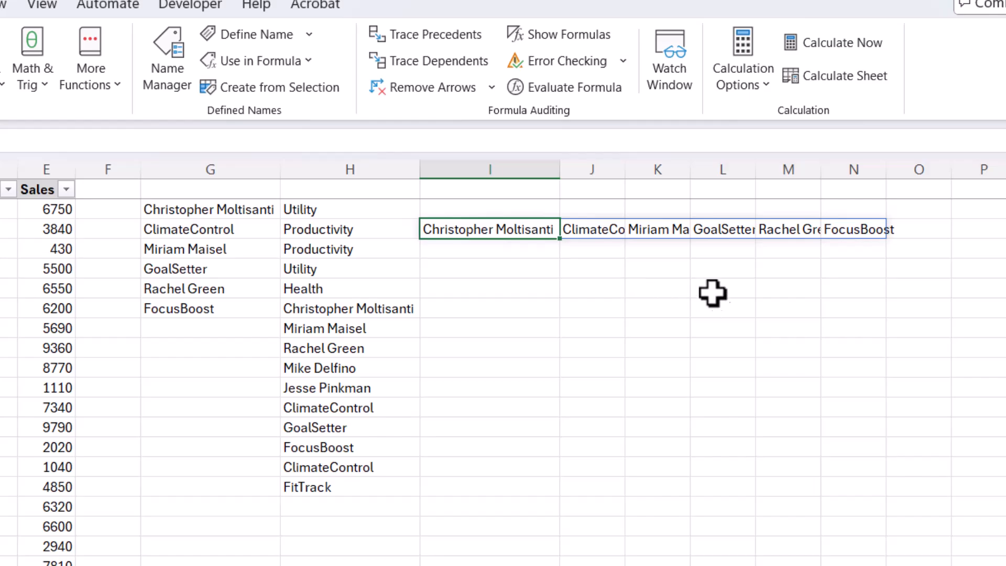
# Step: Insert the TOROW lookup function in cell I7 through its arguments dialog, with H3:H16 as the array
pyautogui.click(520, 424)
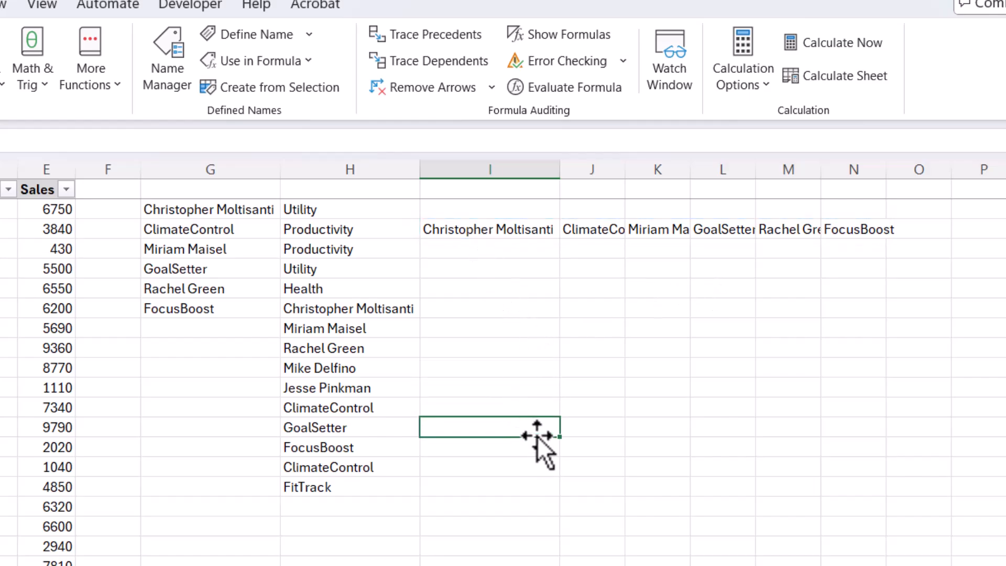
pyautogui.write('=')
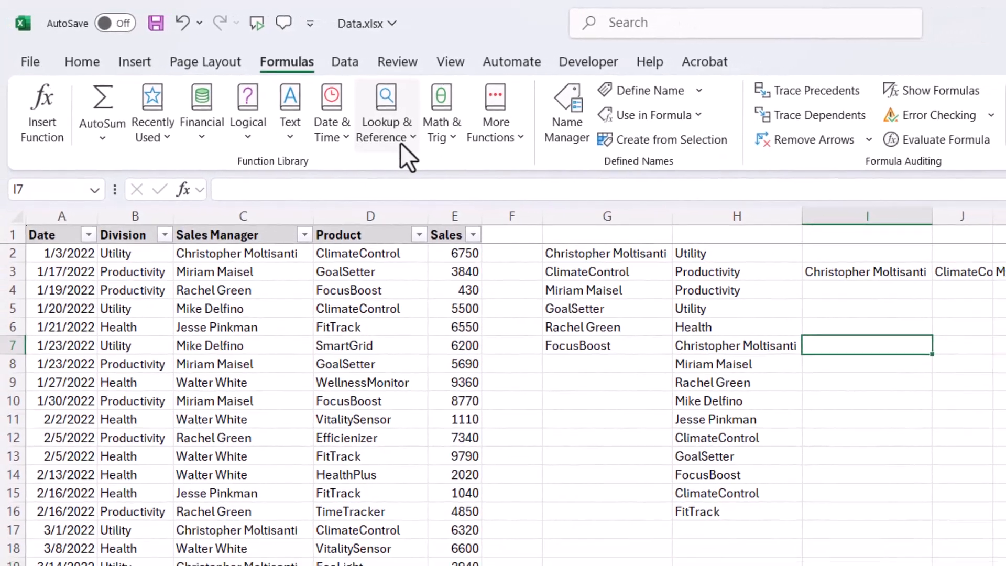
pyautogui.click(401, 143)
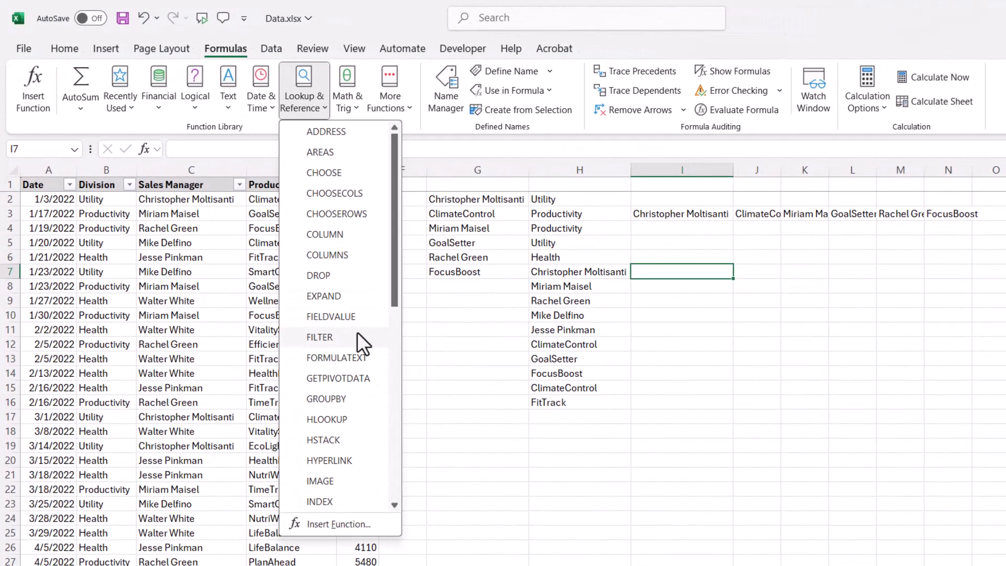
pyautogui.scroll(-1, 449, 429)
pyautogui.scroll(-2, 352, 343)
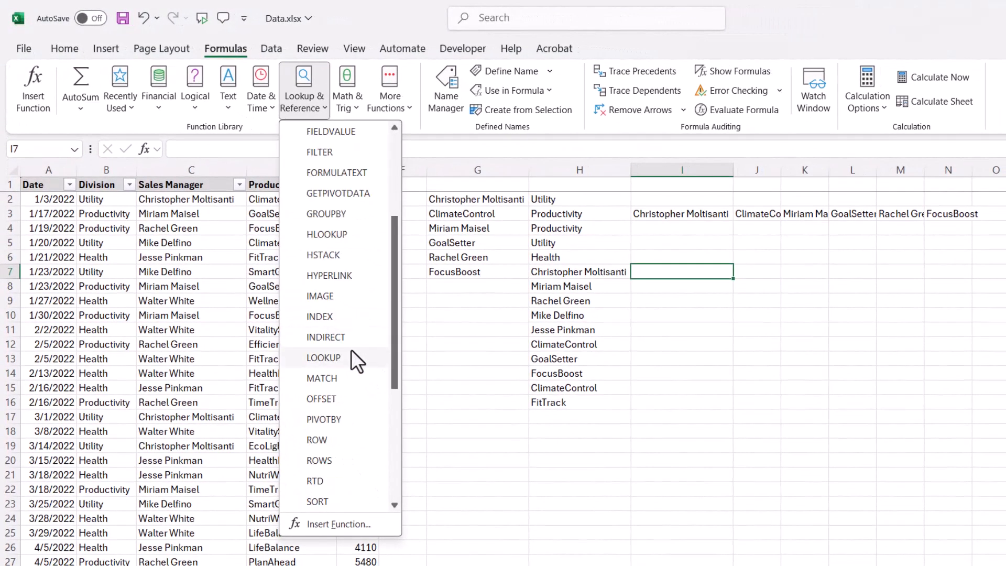
pyautogui.scroll(-2, 360, 420)
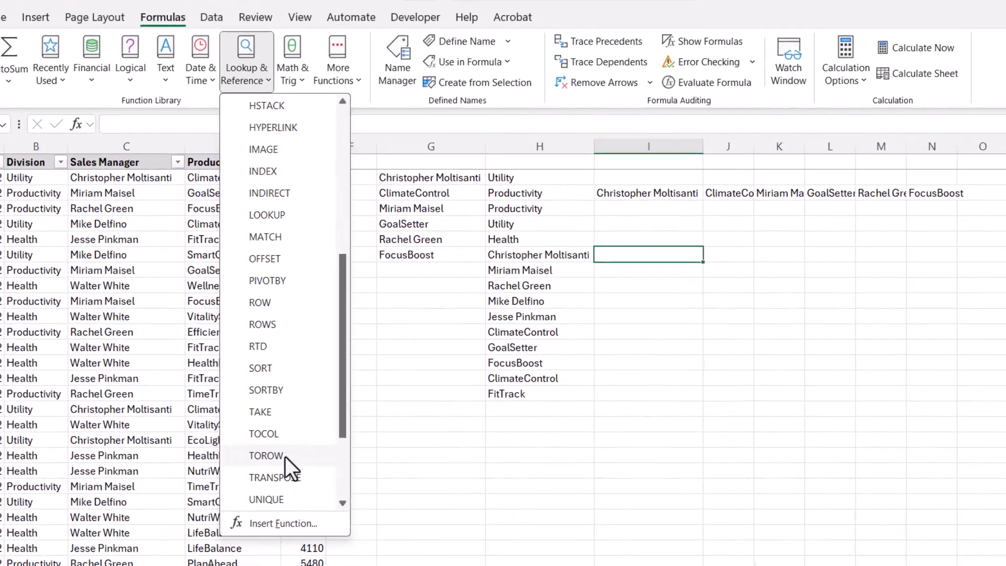
pyautogui.click(321, 460)
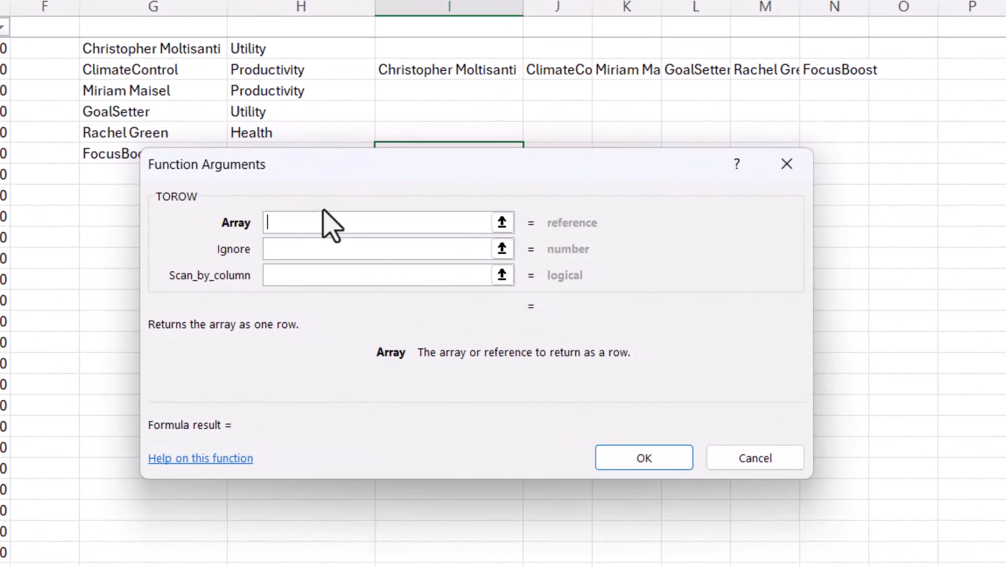
pyautogui.moveTo(243, 72); pyautogui.dragTo(273, 352)
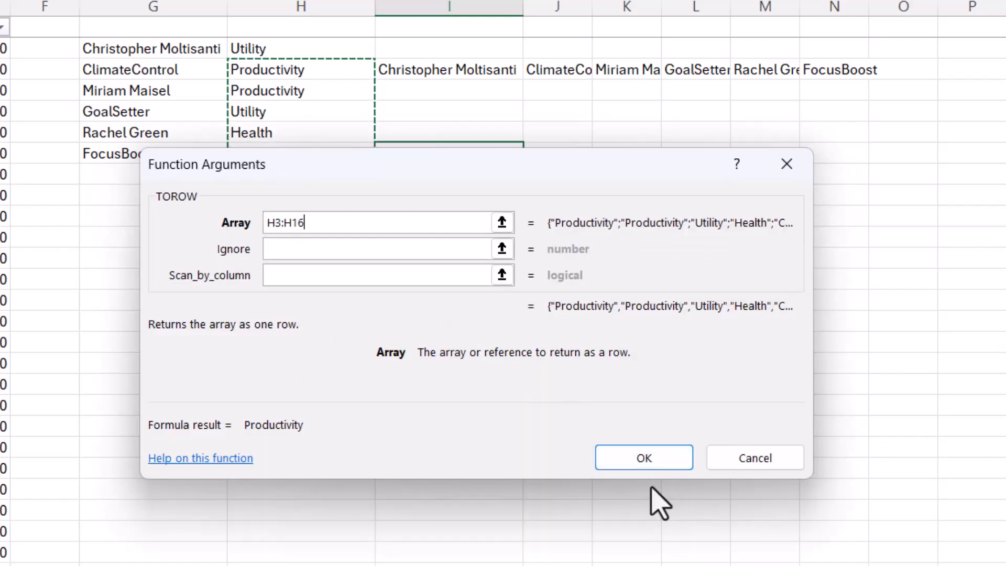
pyautogui.click(654, 470)
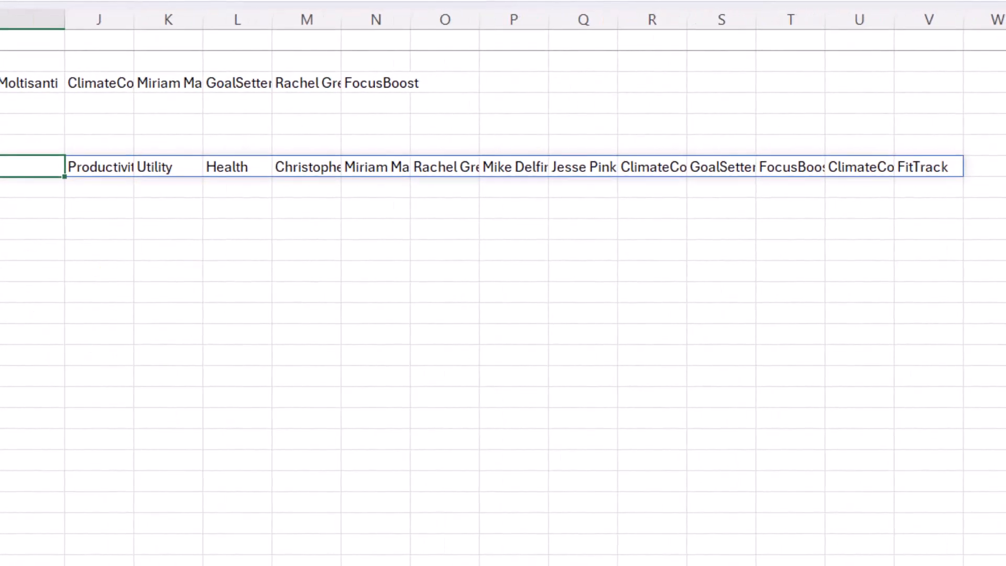
# Step: Delete the TOROW formulas from cells I3 and I7
pyautogui.click(449, 246)
pyautogui.click(352, 173)
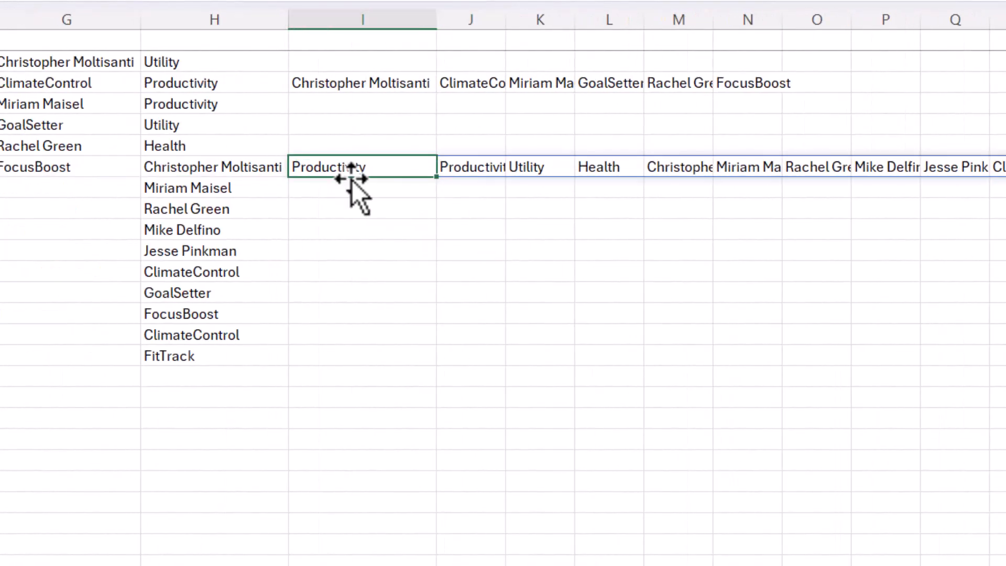
pyautogui.click(331, 85)
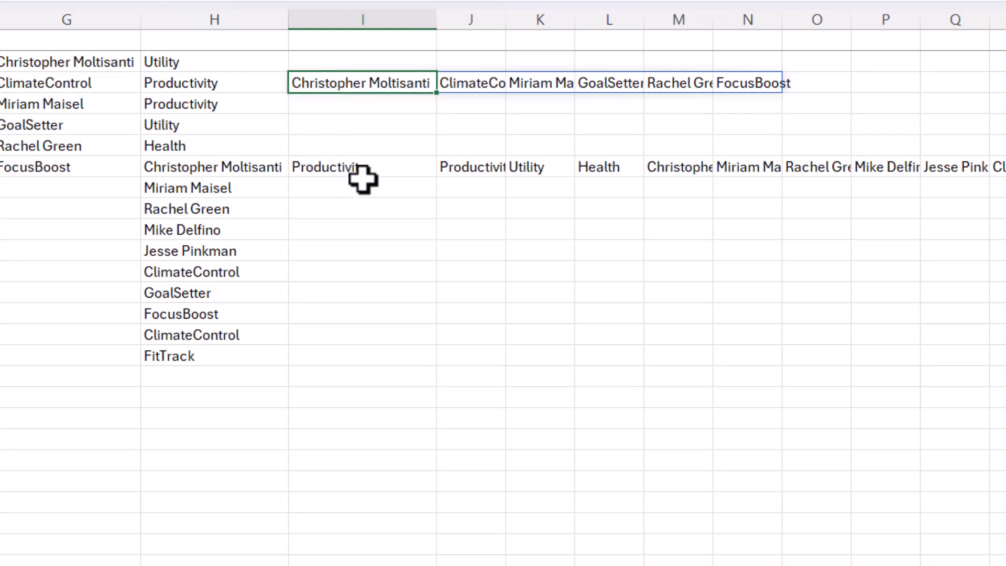
pyautogui.press('Delete')
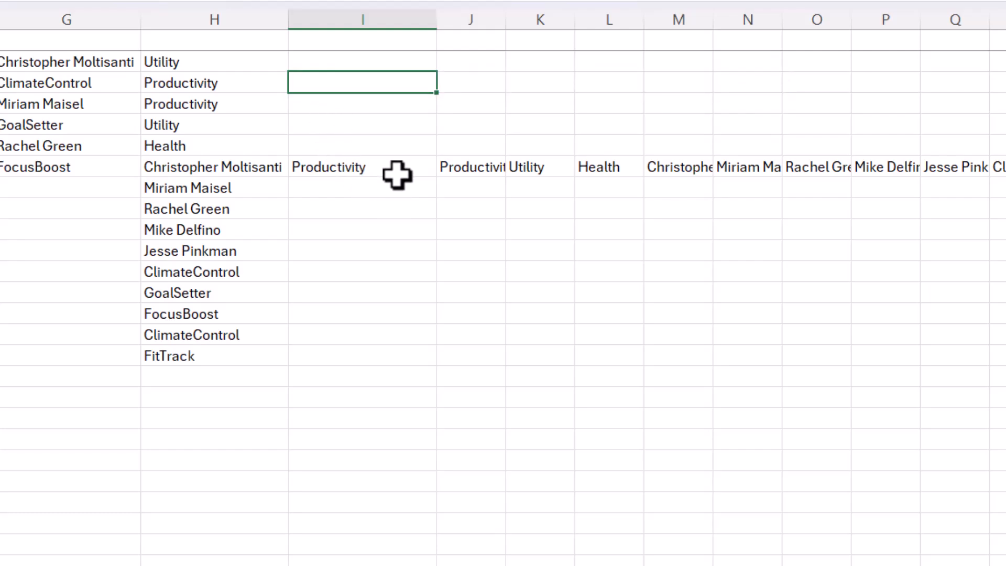
pyautogui.click(328, 168)
pyautogui.press('Delete')
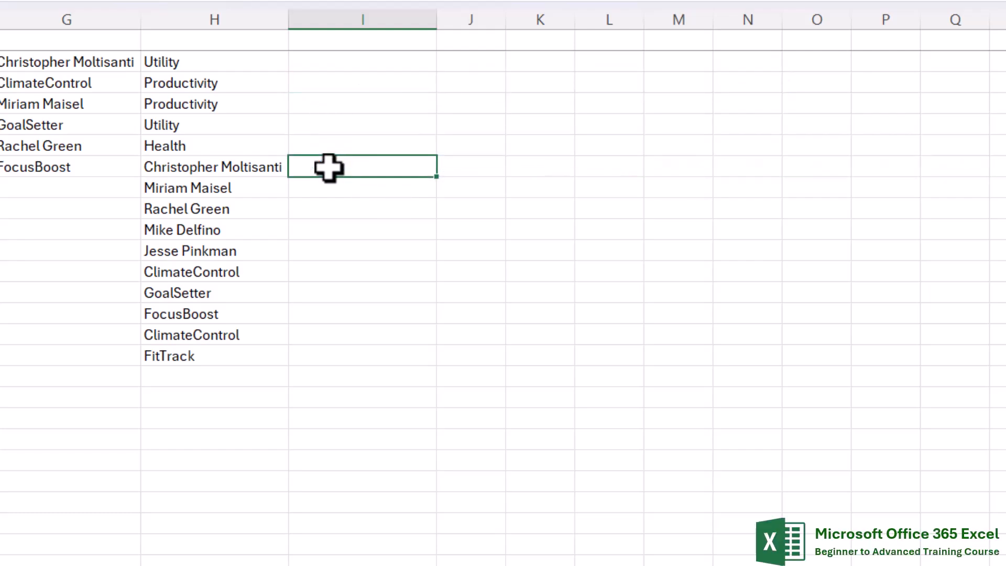
# Step: Enter the formula =TOROW(C2:D4) in cell I13 to flatten the first three manager and product pairs
pyautogui.click(342, 62)
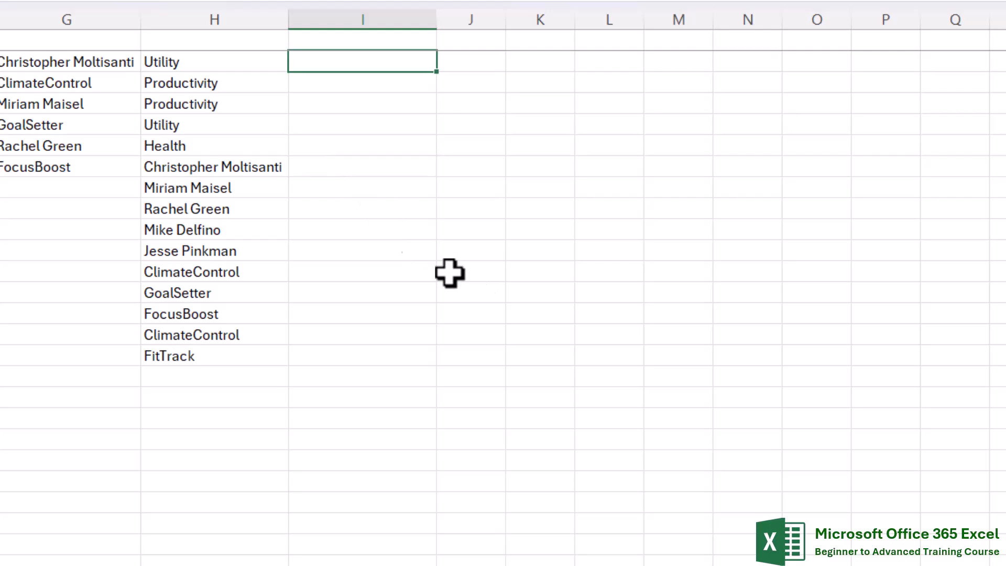
pyautogui.click(378, 284)
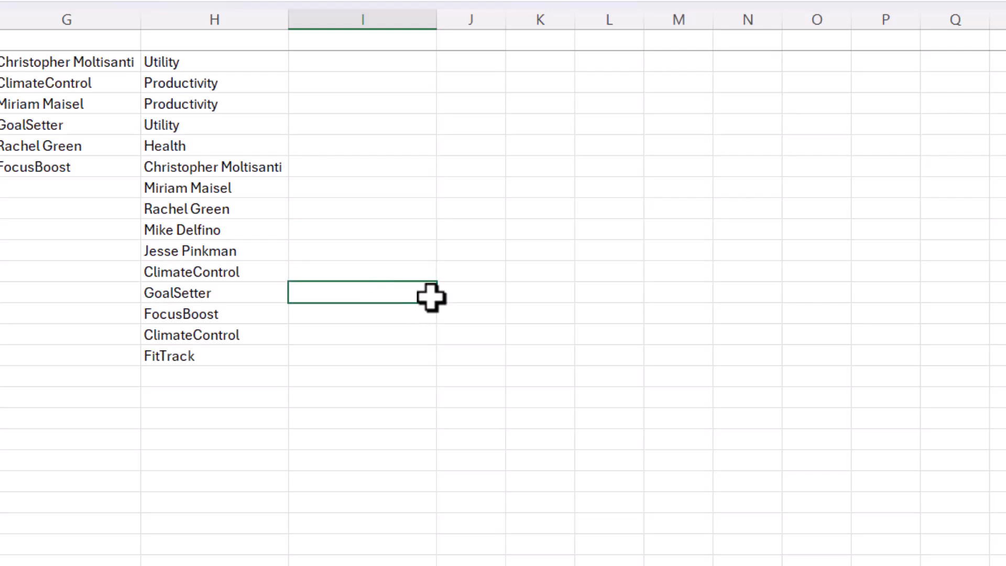
pyautogui.write('=')
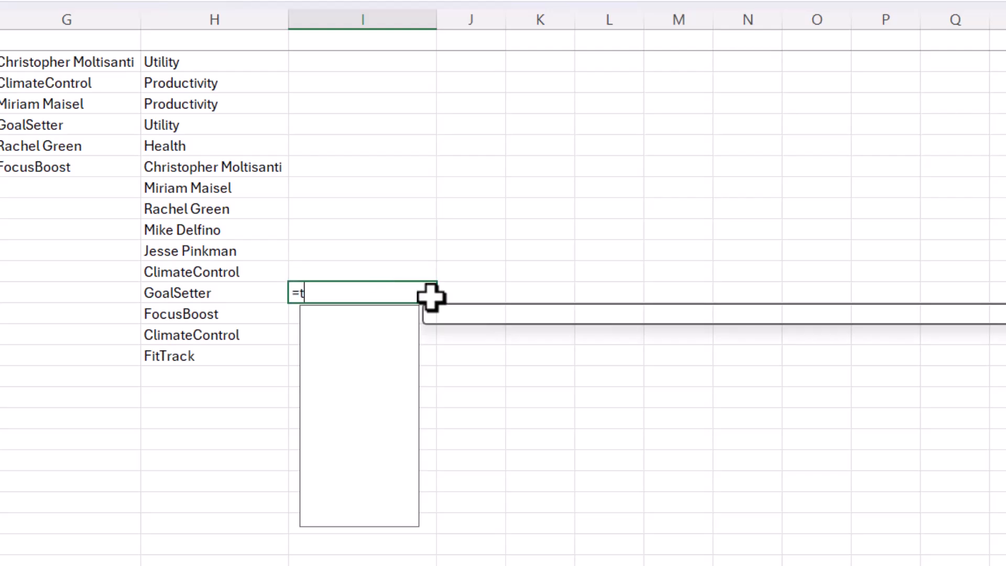
pyautogui.write('to')
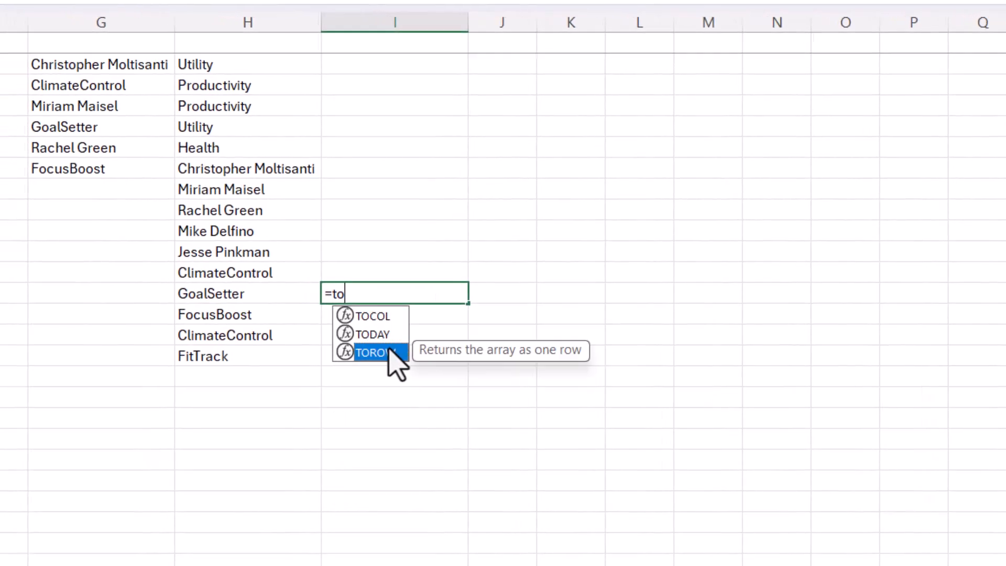
pyautogui.doubleClick(343, 352)
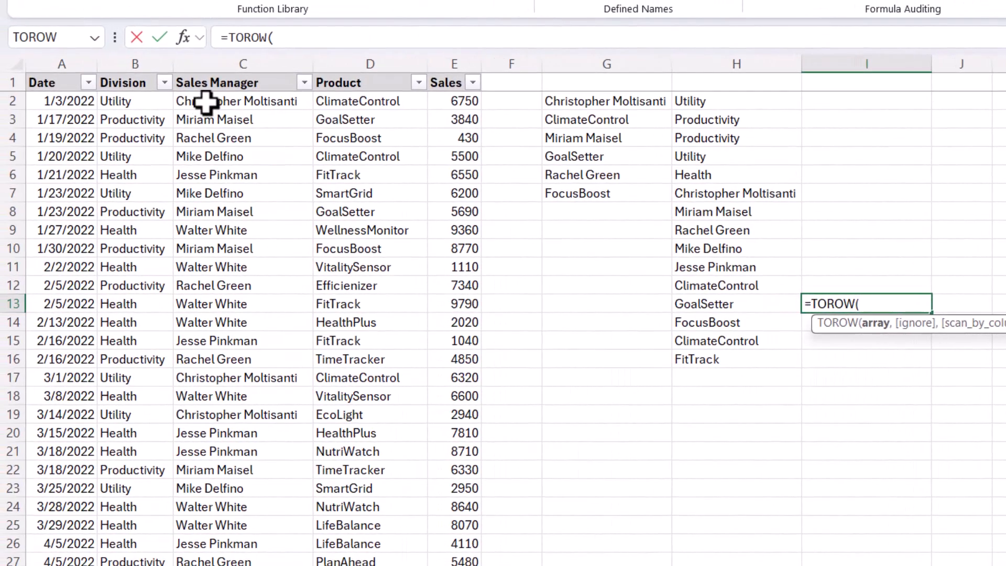
pyautogui.moveTo(172, 99); pyautogui.dragTo(395, 135)
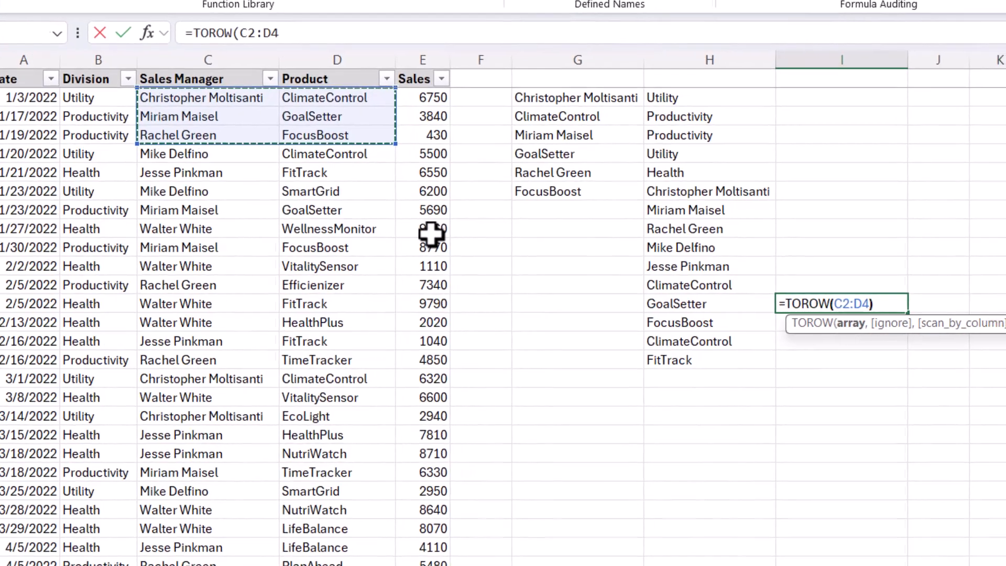
pyautogui.write(')')
pyautogui.press('Return')
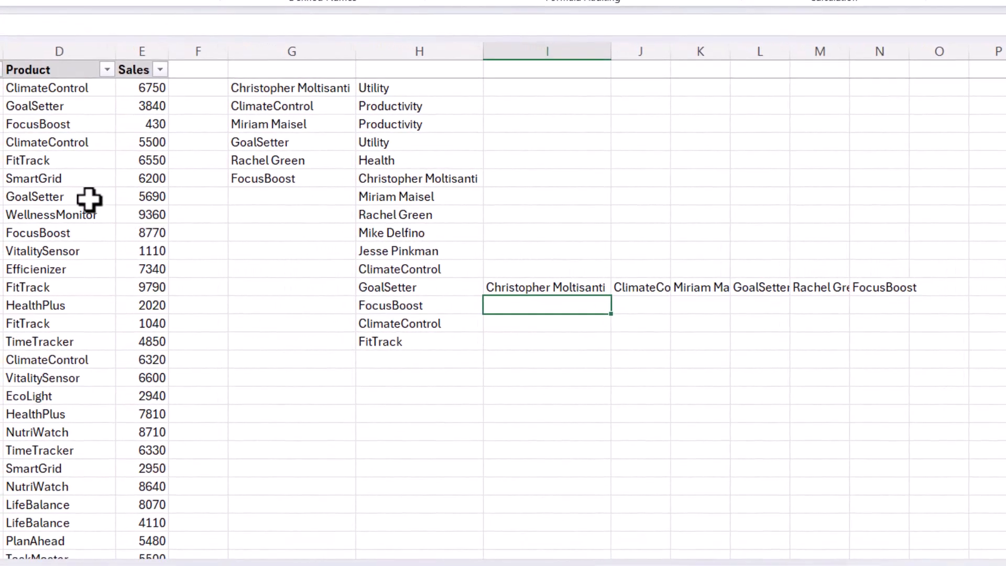
# Step: Copy cell I13 and paste it as values only into cell I3
pyautogui.click(506, 288)
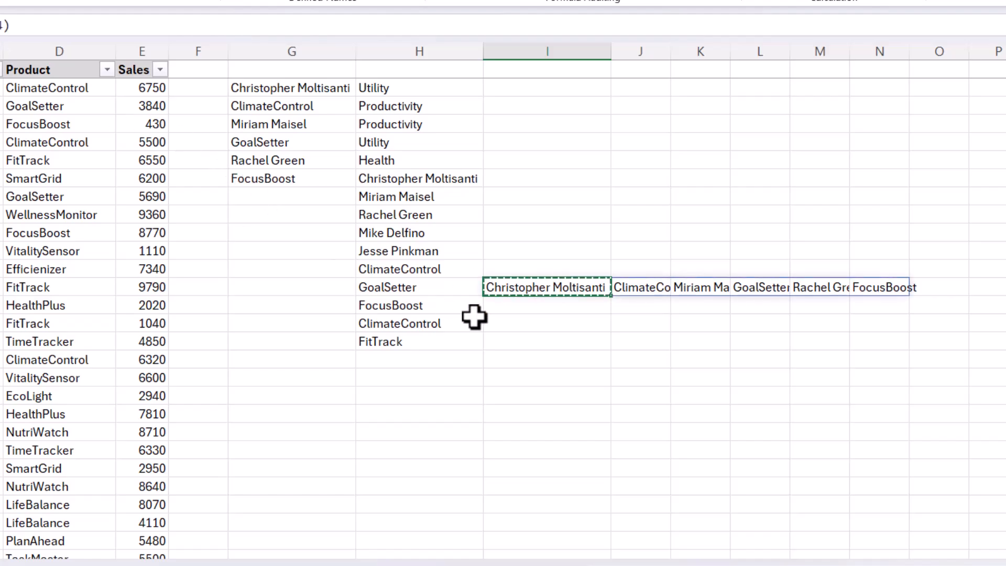
pyautogui.rightClick(540, 287)
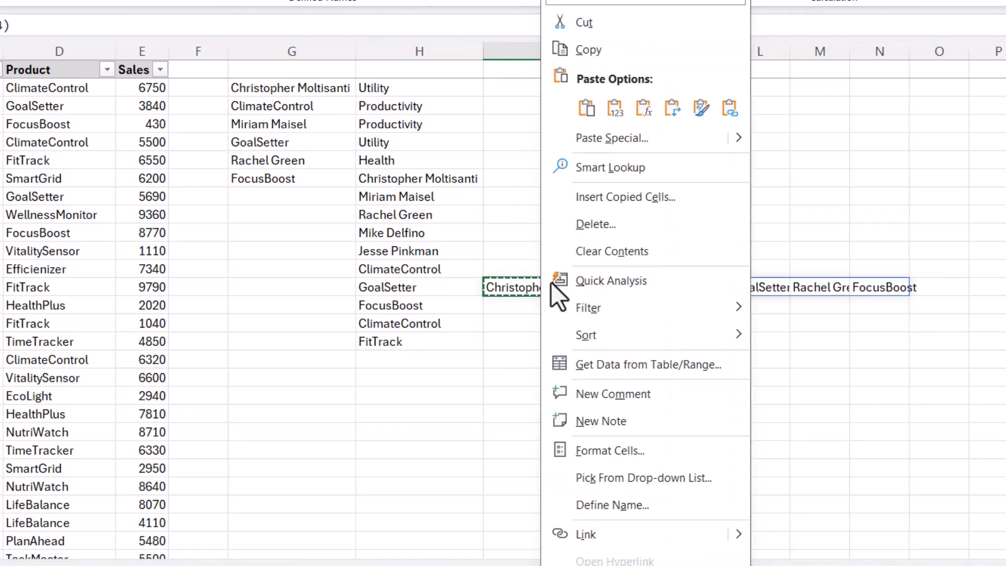
pyautogui.click(590, 49)
pyautogui.click(512, 105)
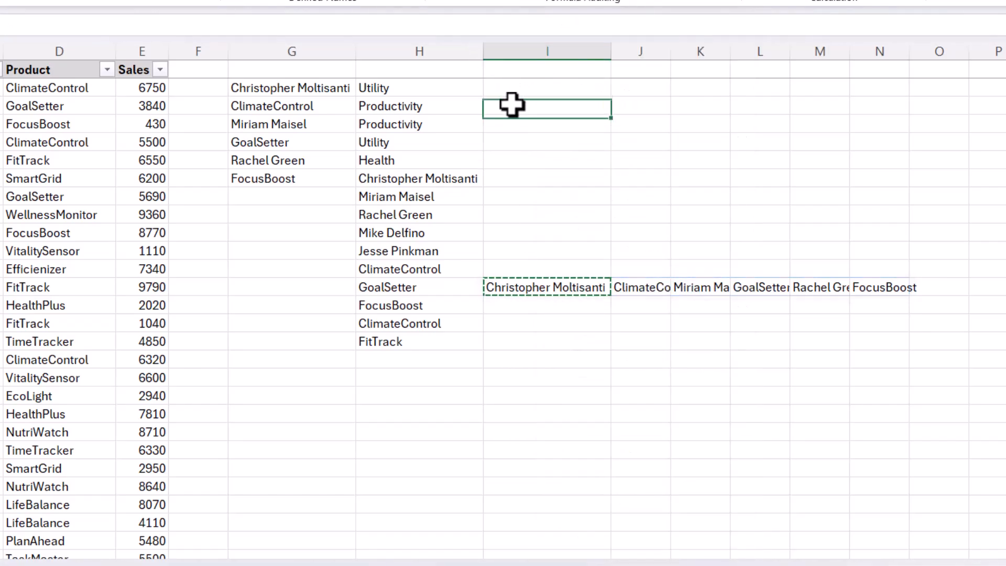
pyautogui.rightClick(511, 105)
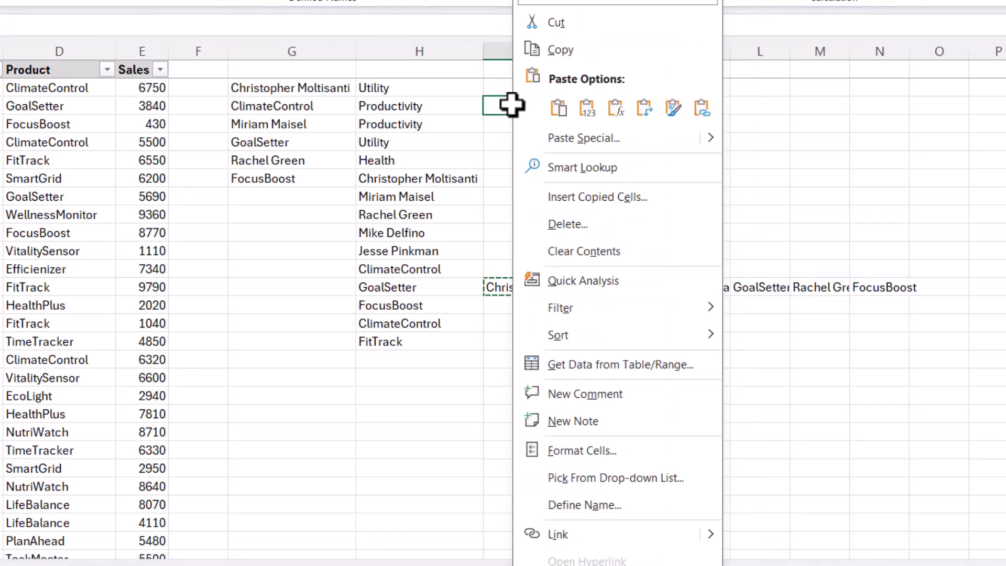
pyautogui.click(590, 110)
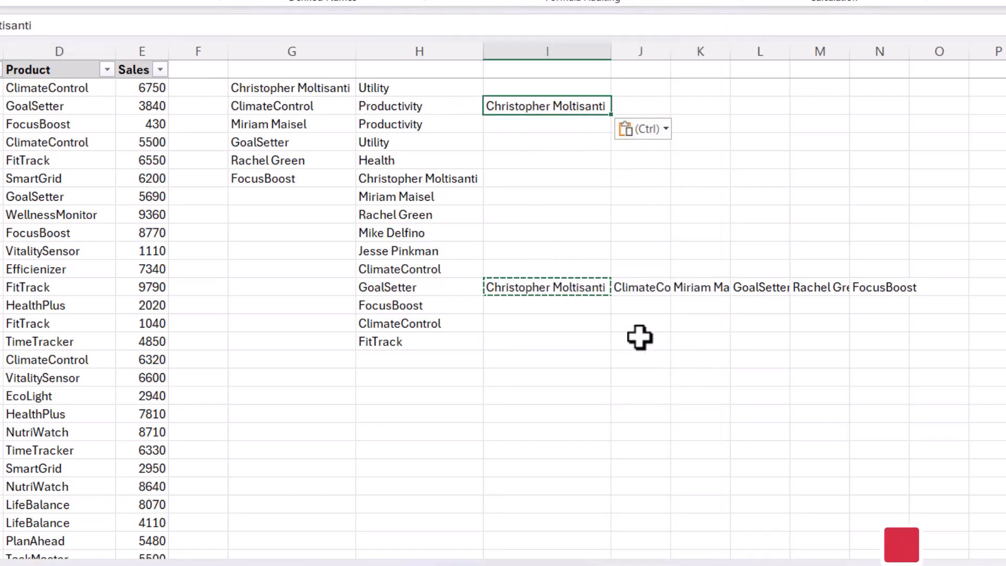
# Step: Copy the whole spilled range I13:N13 and paste it as values only starting at cell I5
pyautogui.click(640, 319)
pyautogui.moveTo(552, 287); pyautogui.dragTo(897, 292)
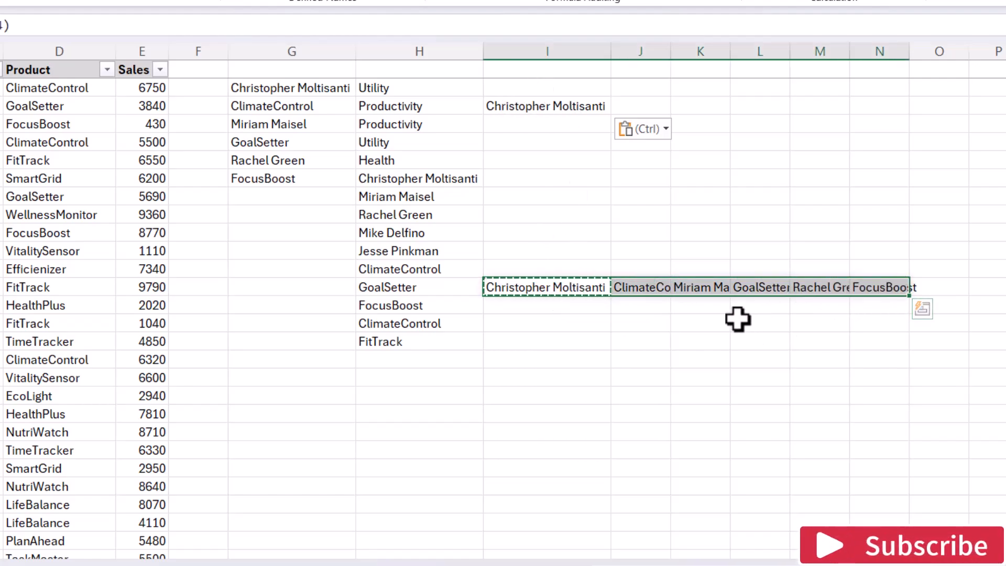
pyautogui.click(514, 139)
pyautogui.rightClick(519, 138)
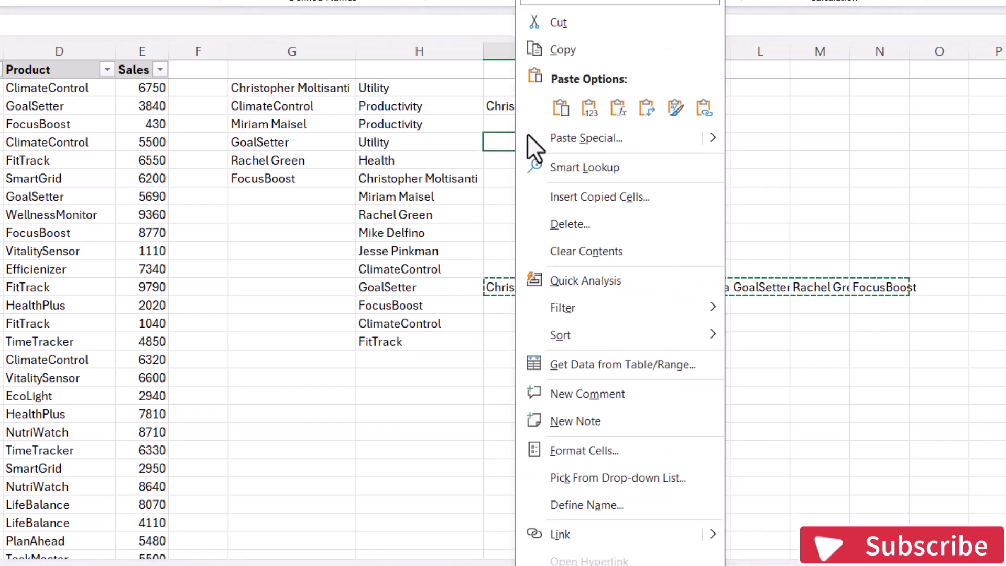
pyautogui.click(589, 113)
pyautogui.click(838, 214)
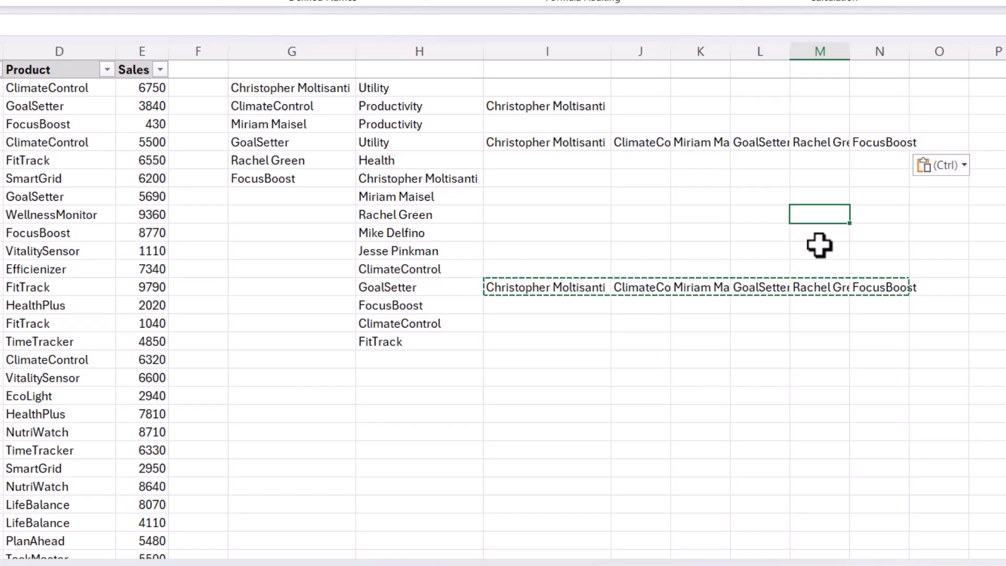
pyautogui.click(759, 236)
pyautogui.click(573, 379)
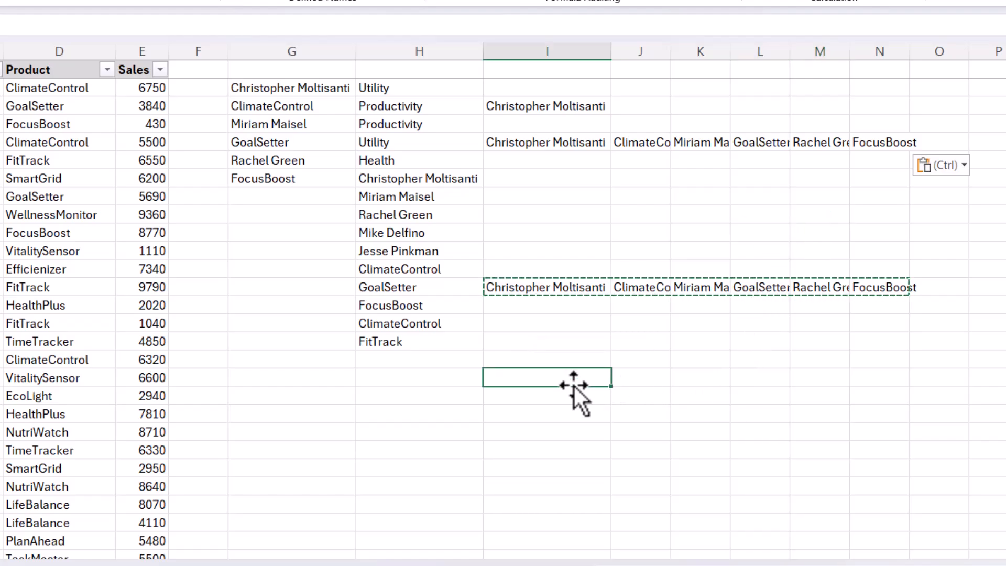
# Step: Enter the formula =TOCOL(I5:N5) in cell I18 to turn the pasted row of values into a column, then select the spilled range
pyautogui.write('t')
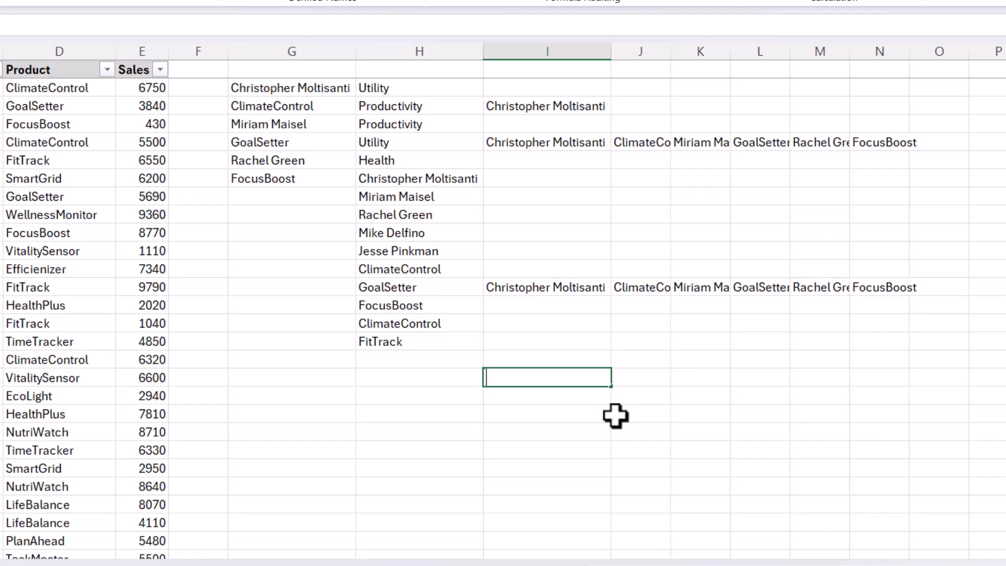
pyautogui.write('to')
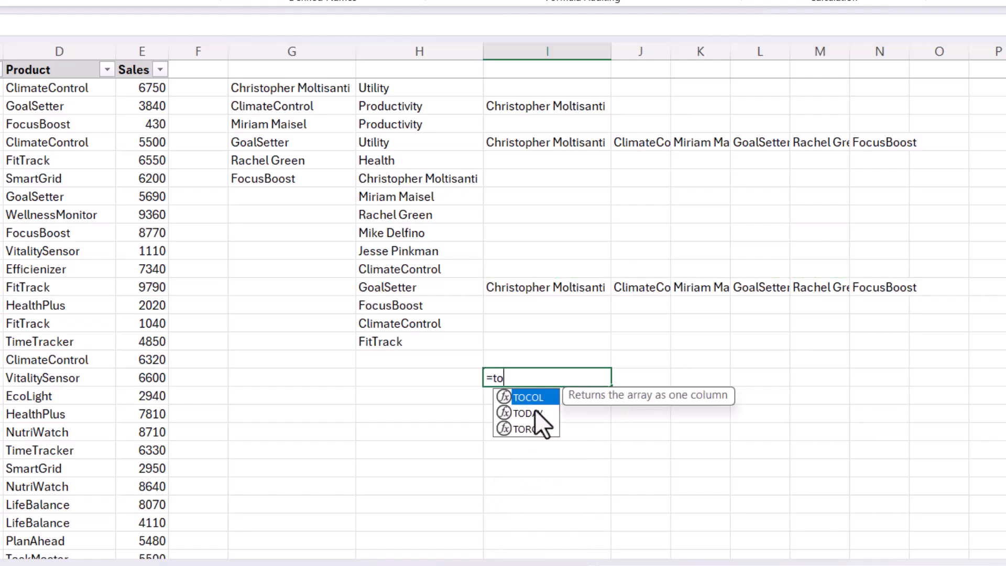
pyautogui.press('Tab')
pyautogui.moveTo(509, 288); pyautogui.dragTo(884, 286)
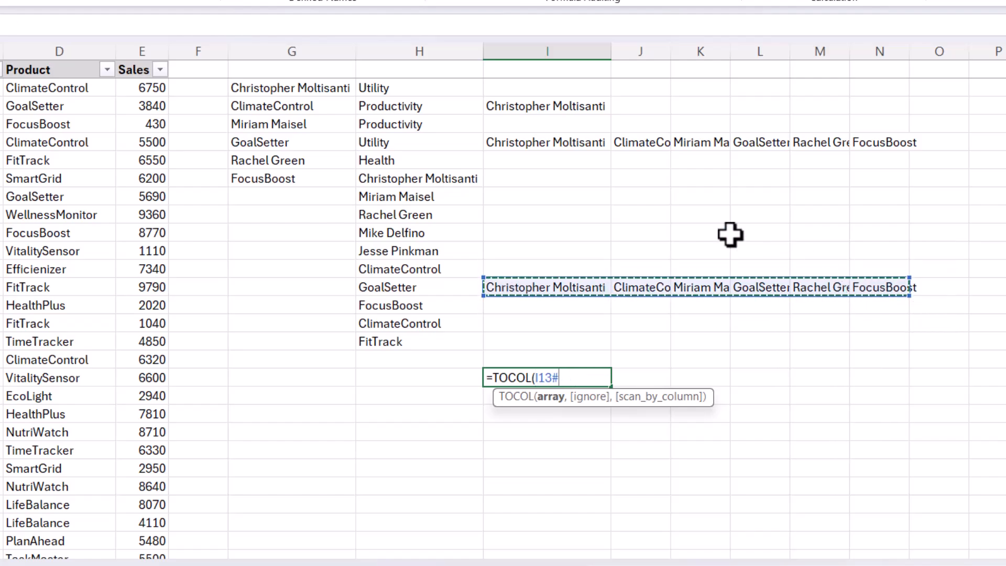
pyautogui.moveTo(503, 145); pyautogui.dragTo(891, 144)
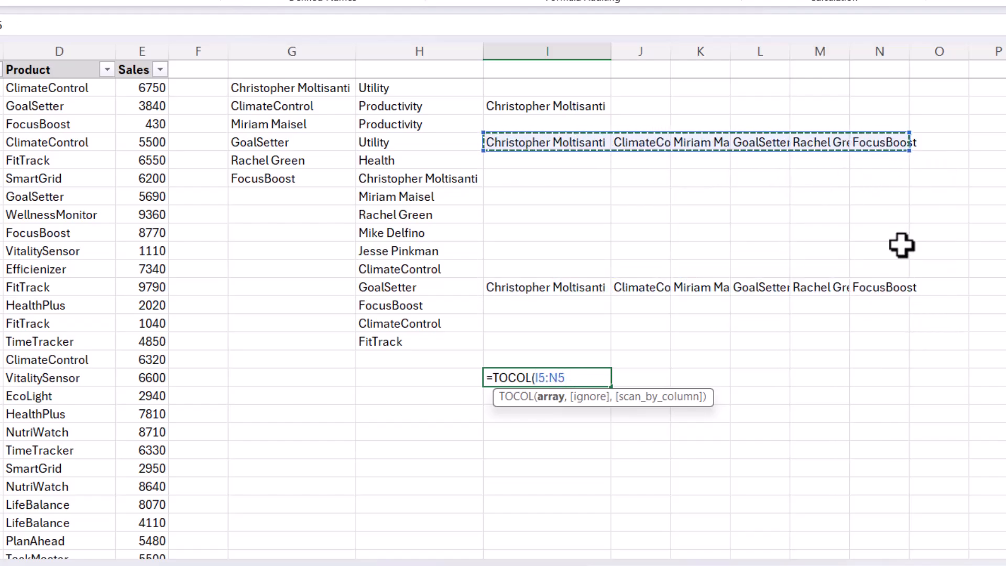
pyautogui.write(')')
pyautogui.press('Return')
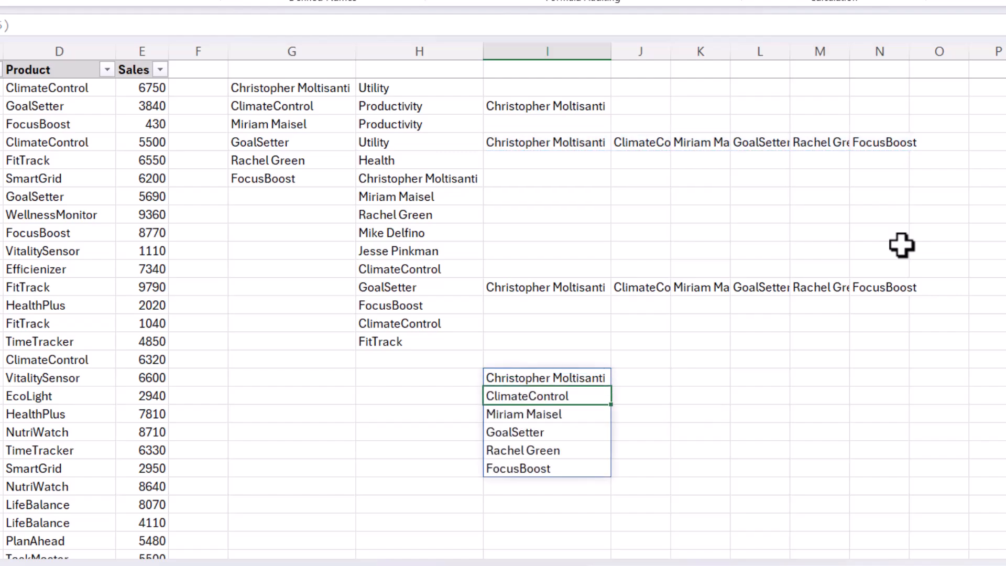
pyautogui.moveTo(550, 377); pyautogui.dragTo(573, 458)
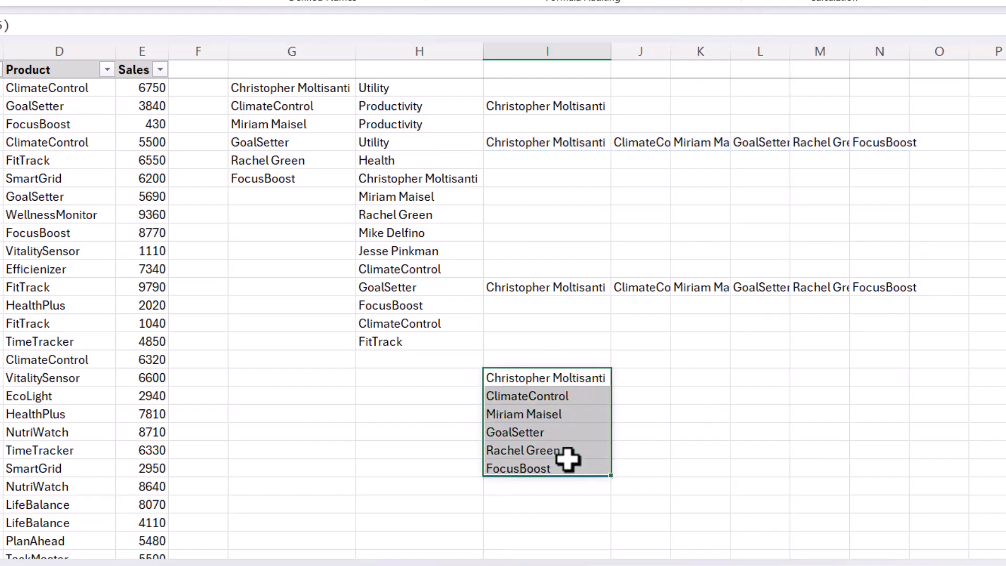